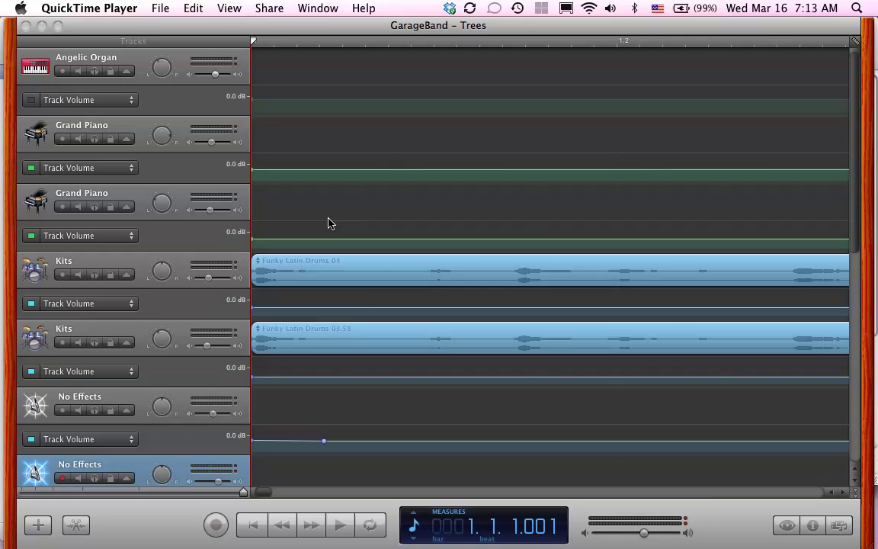
Bring GarageBand forward and start playing back the Trees song
click(309, 22)
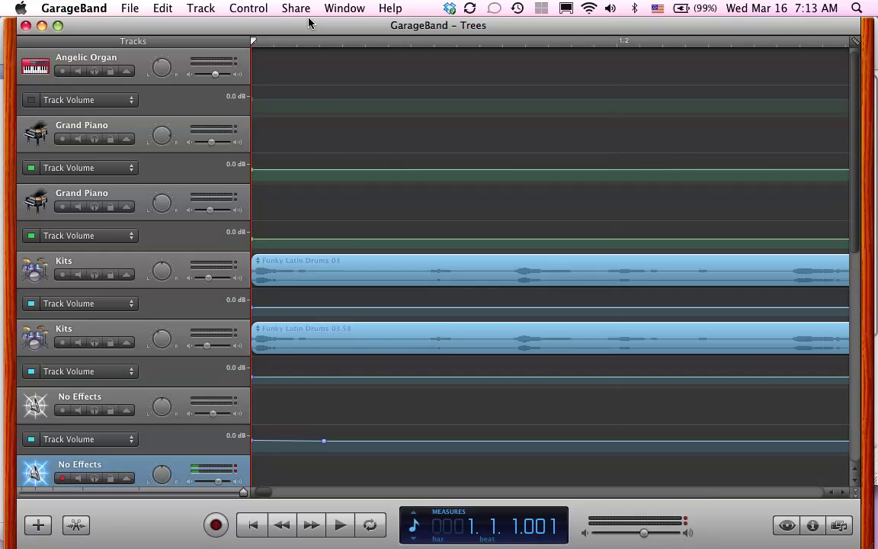
key(space)
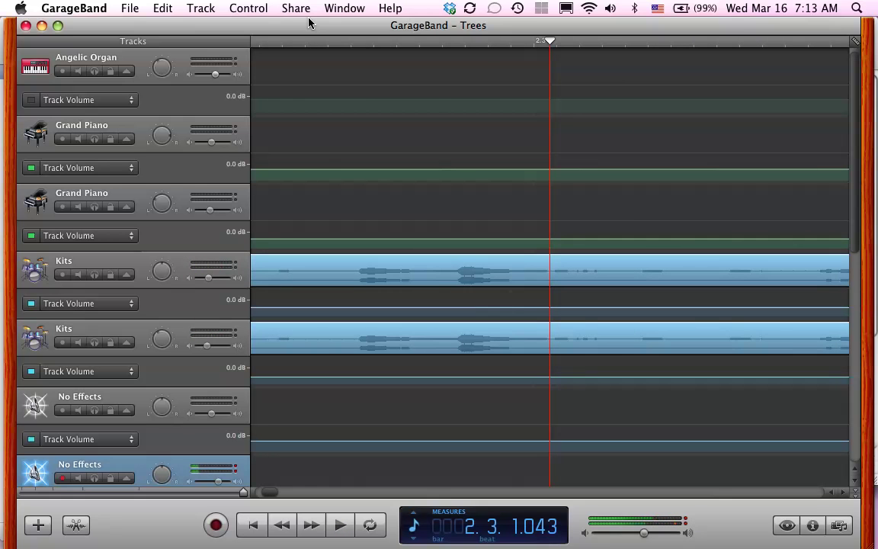
click(300, 11)
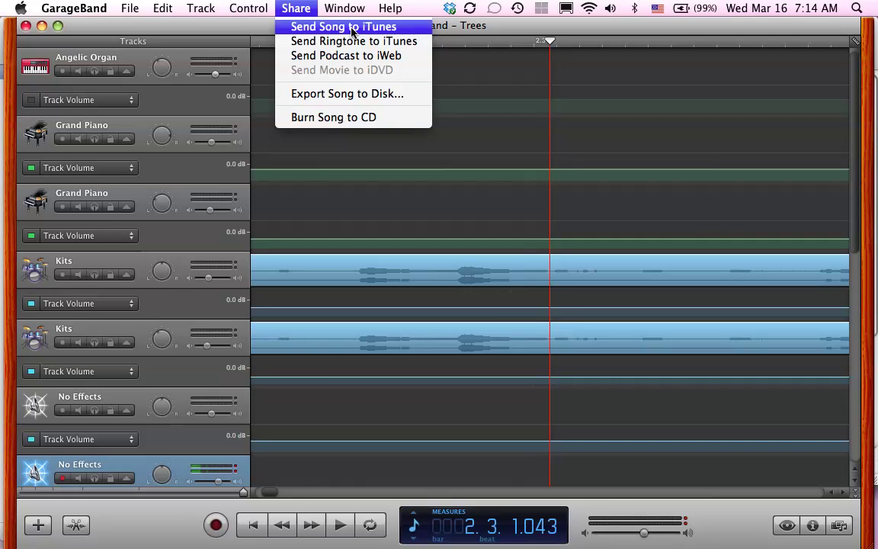
Send Trees to iTunes uncompressed with Send Song to iTunes
mouse_move(344, 8)
mouse_move(297, 8)
click(303, 28)
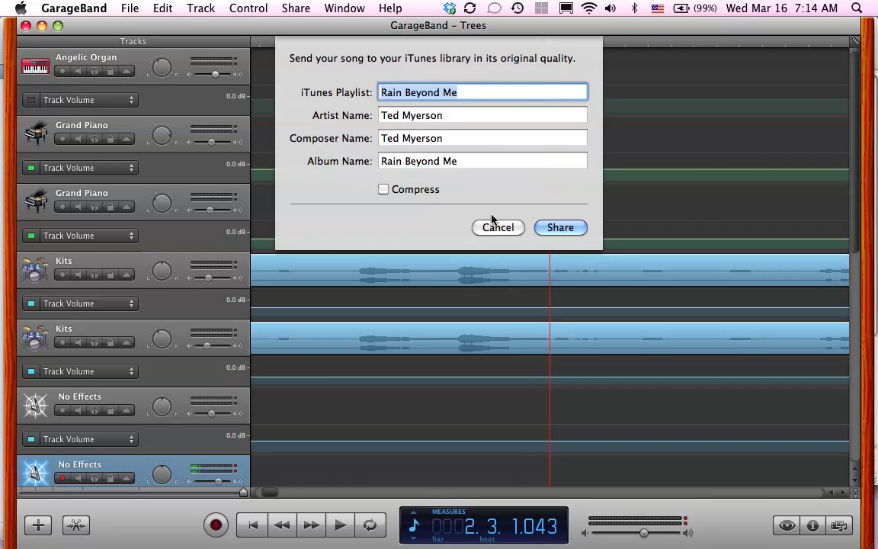
click(562, 228)
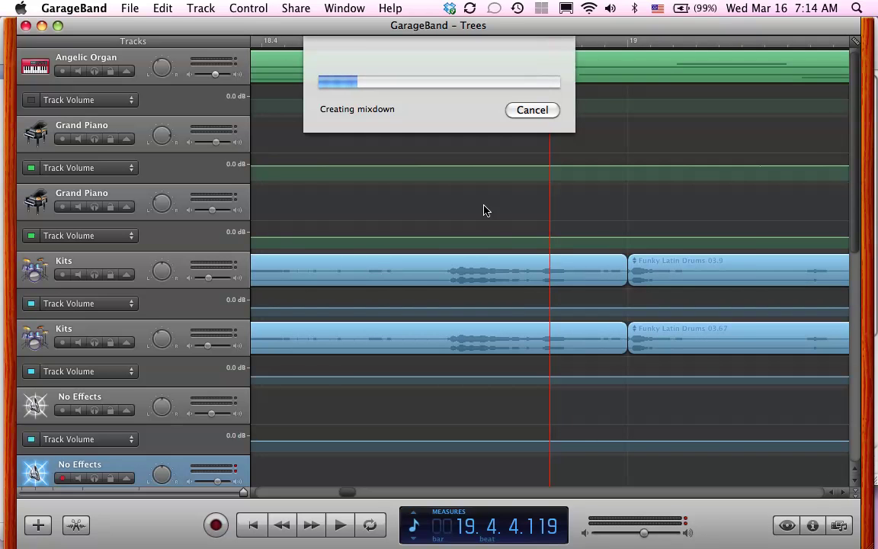
In iTunes General preferences, set the import encoder to WAV Encoder and confirm
key(super+Tab)
key(super+Tab)
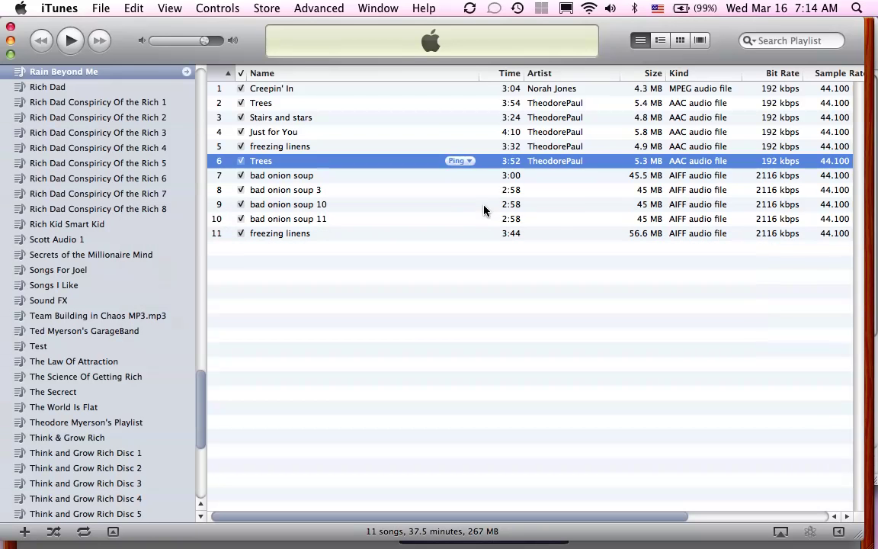
click(58, 8)
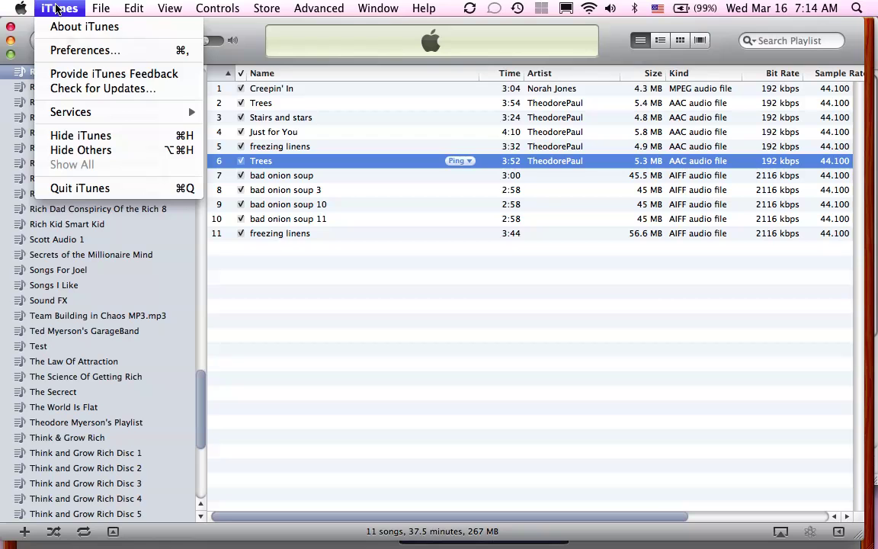
click(69, 51)
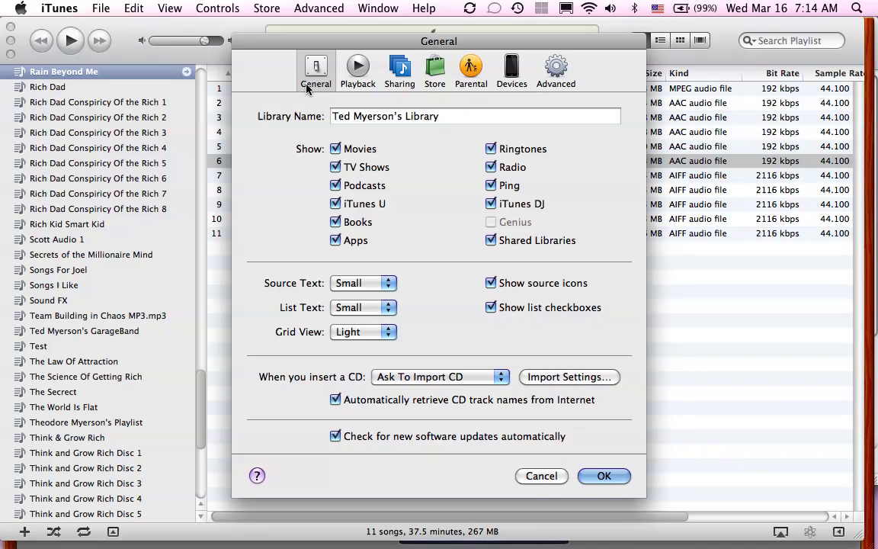
click(565, 377)
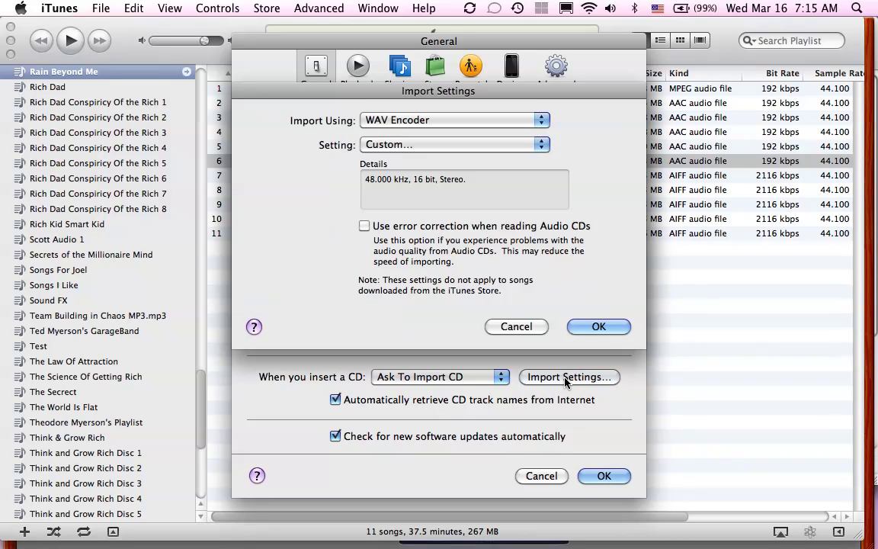
click(404, 120)
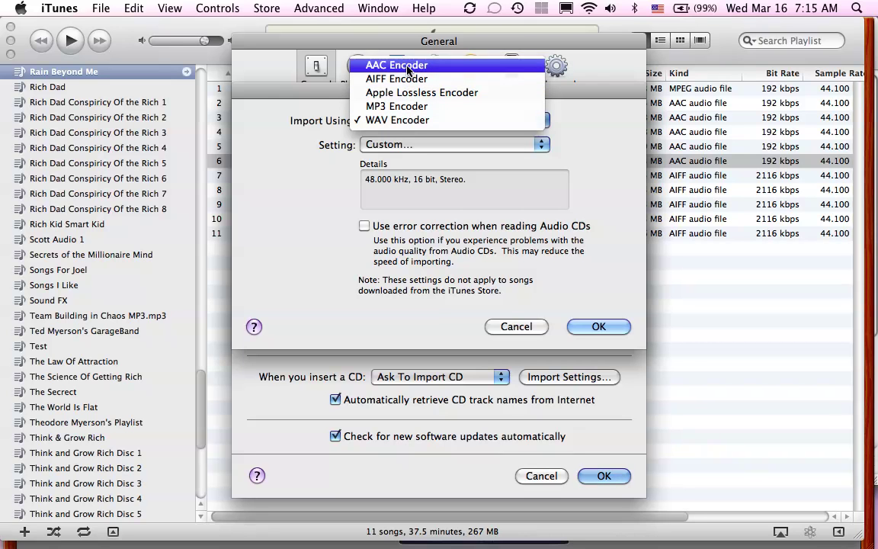
click(391, 120)
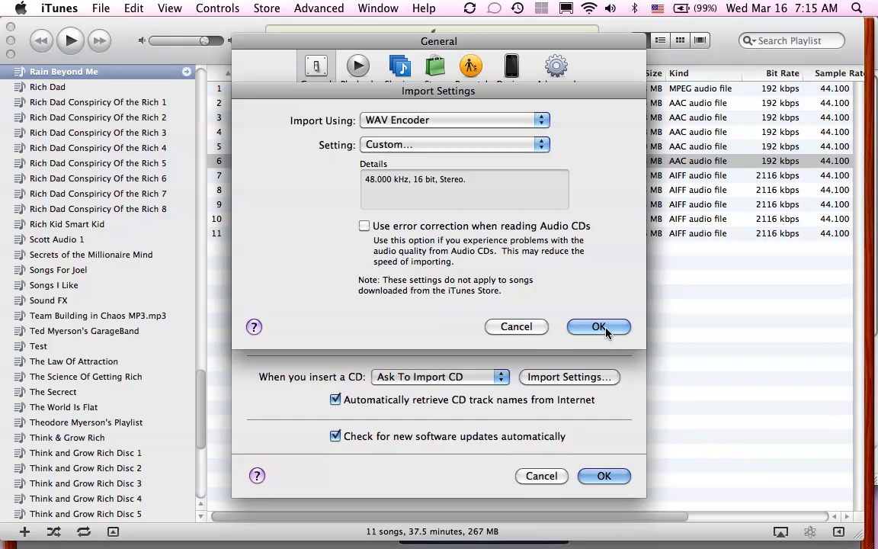
click(517, 327)
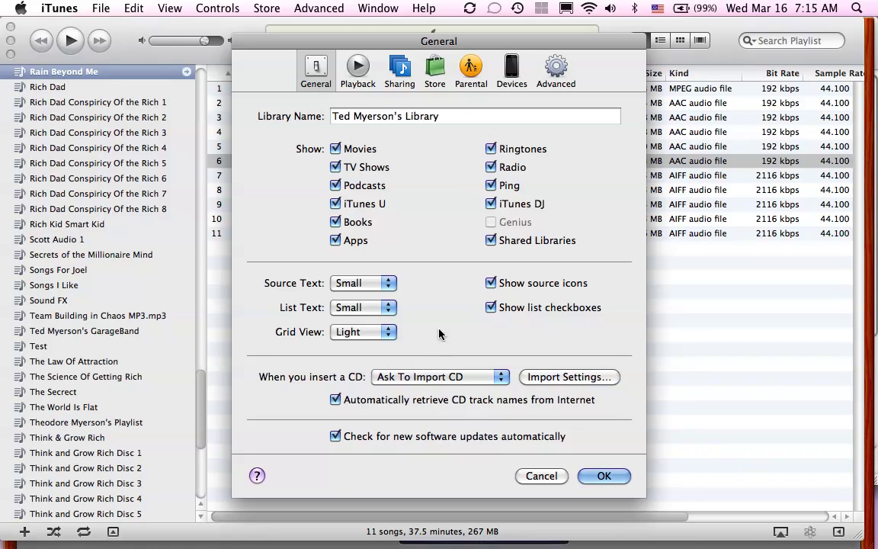
Close iTunes Preferences and check GarageBand and iTunes until the Trees mixdown finishes
click(533, 478)
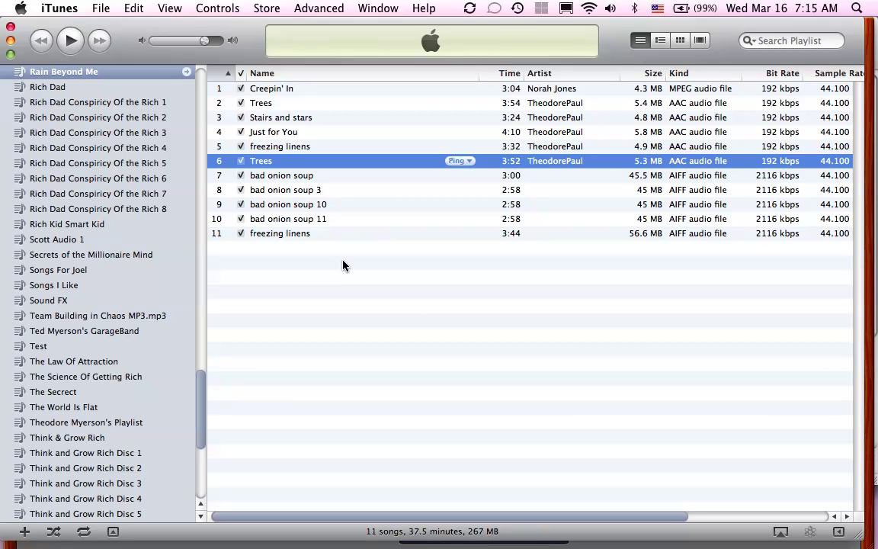
key(super+Tab)
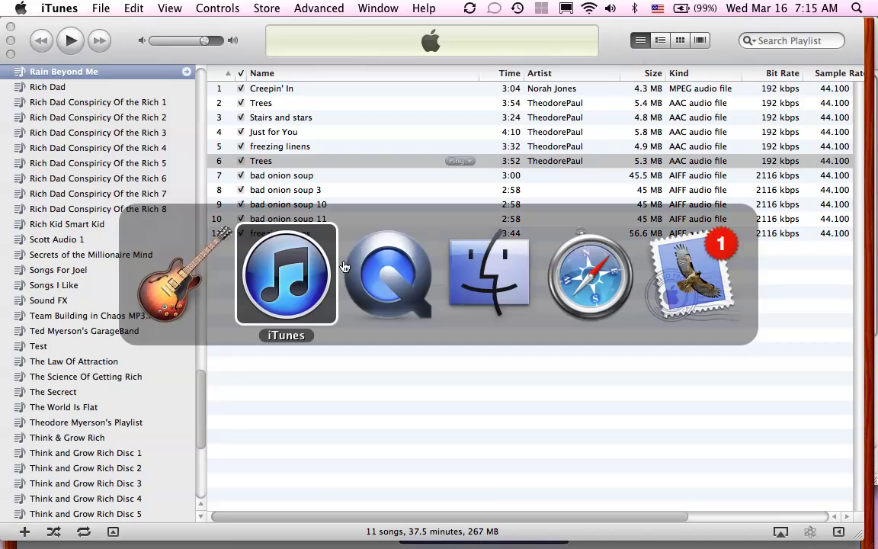
click(168, 287)
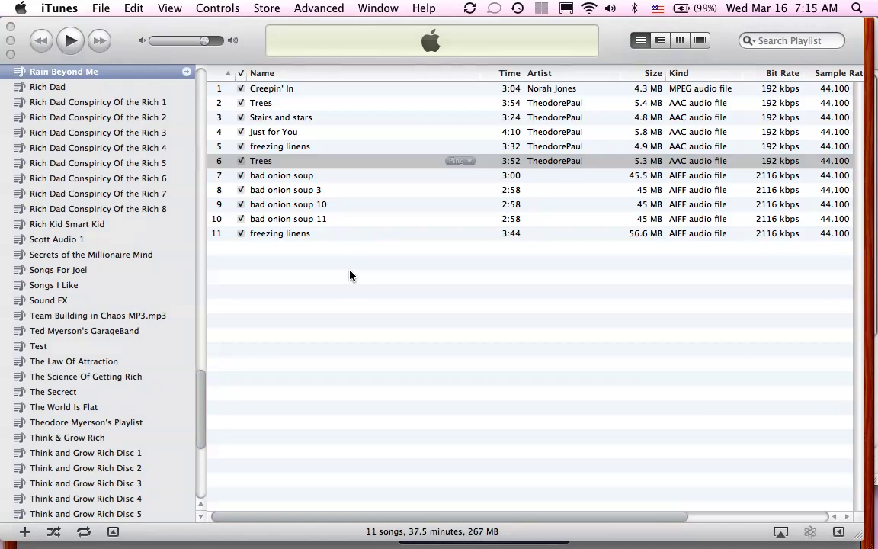
key(super+Tab)
key(super+Tab)
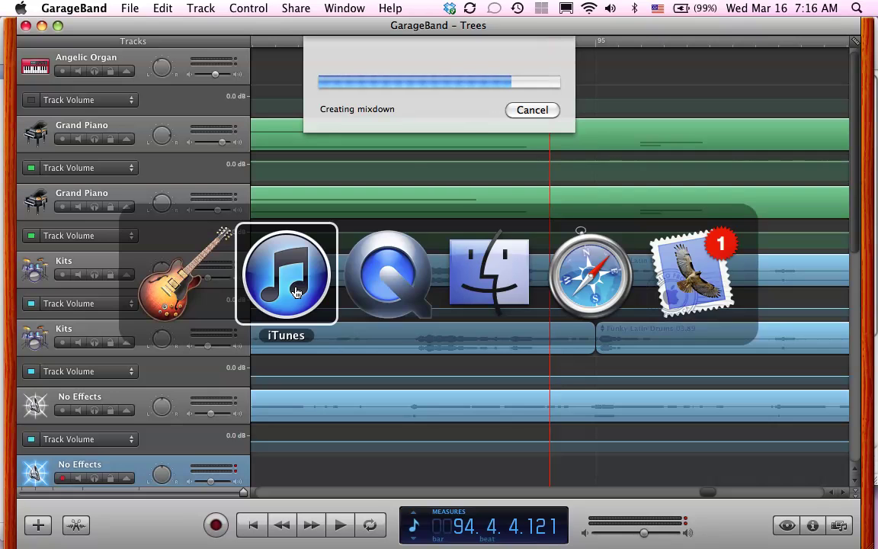
click(190, 295)
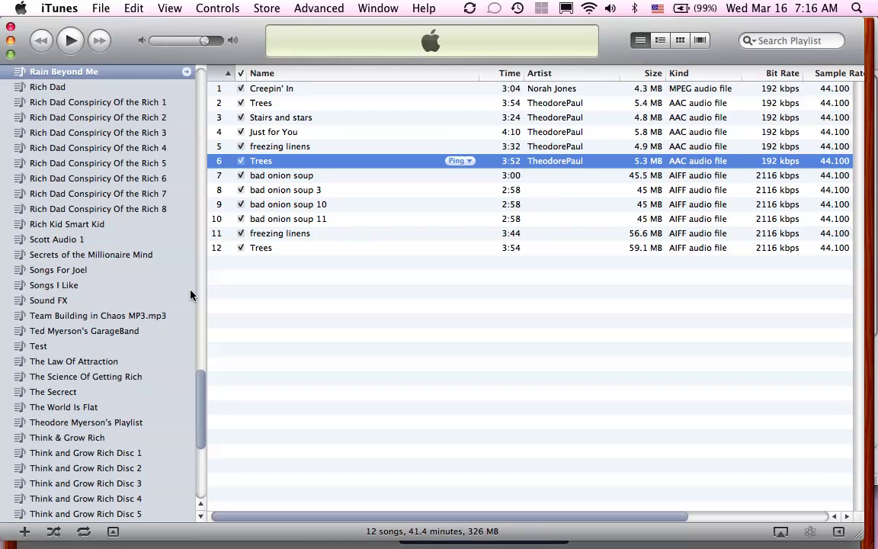
Select the AIFF Trees track and choose Advanced > Create WAV Version
click(260, 250)
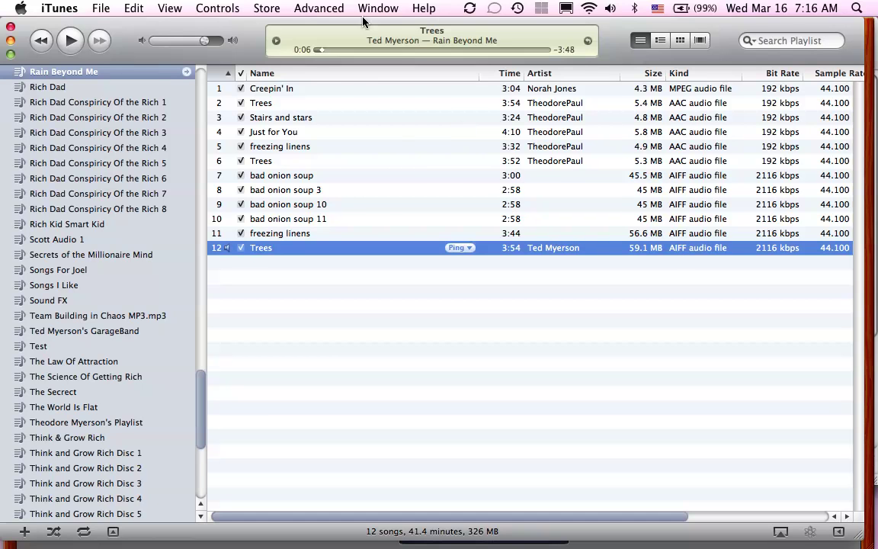
click(339, 9)
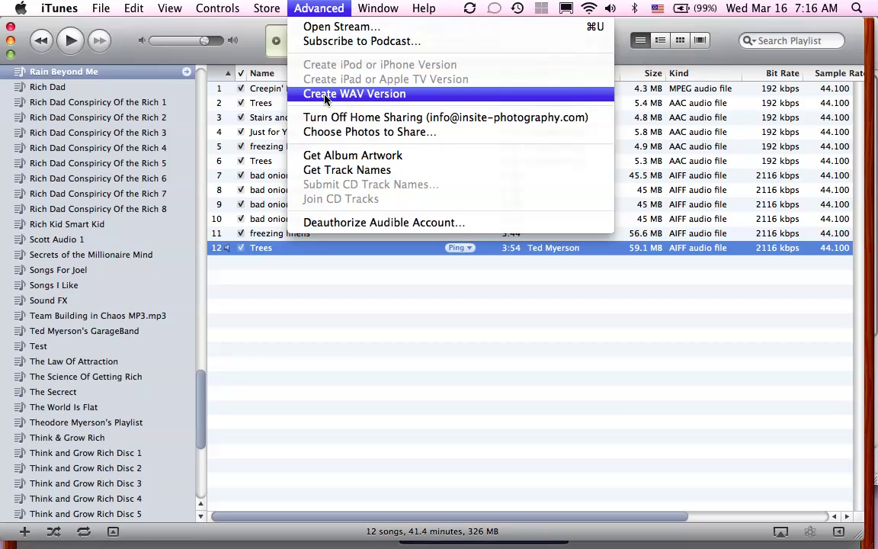
click(363, 94)
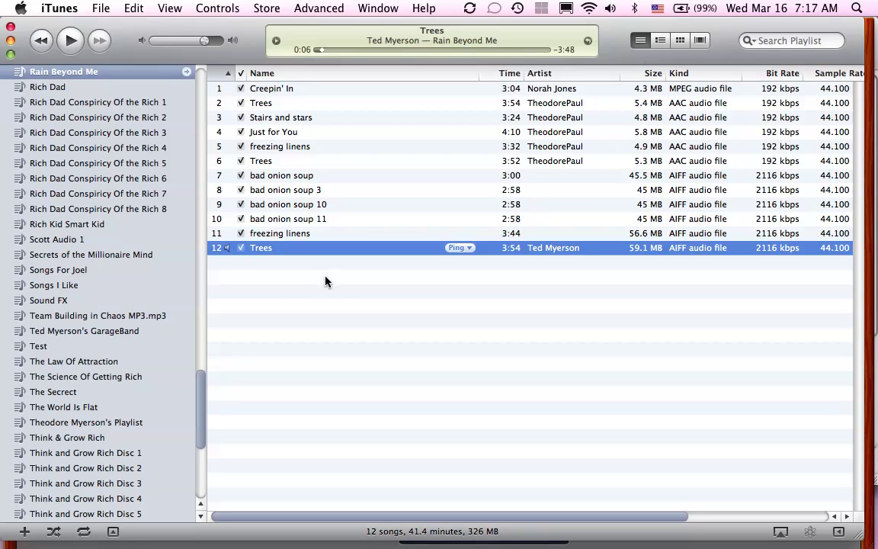
Reveal Trees in Finder and drag Trees.wav into the Rain Beyond Me playlist
right_click(292, 252)
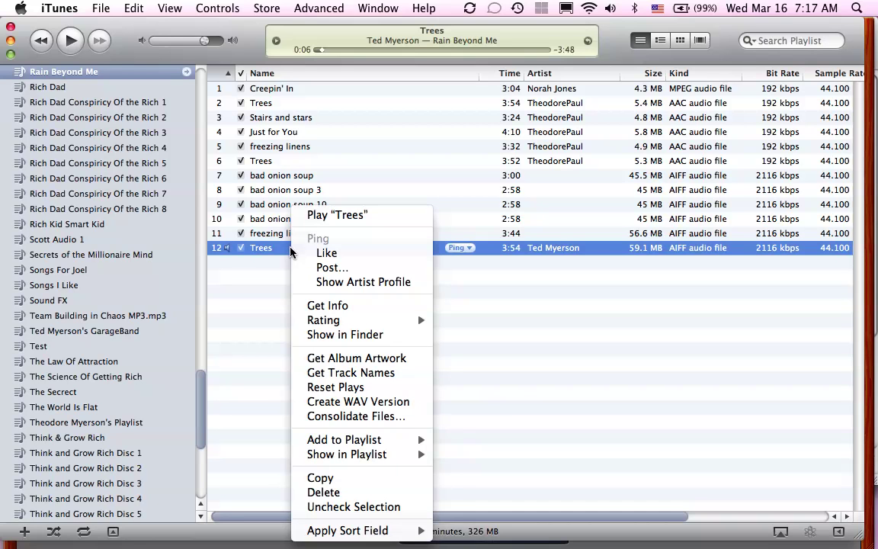
click(323, 335)
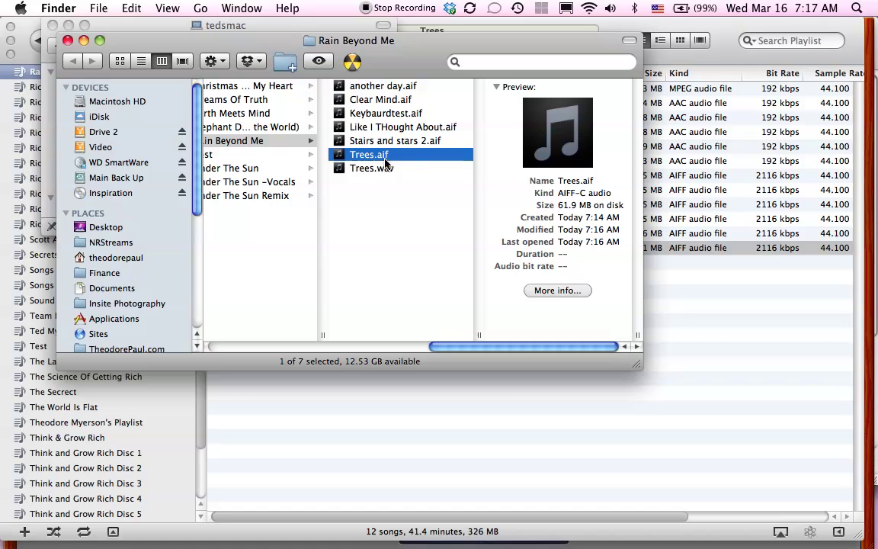
click(340, 169)
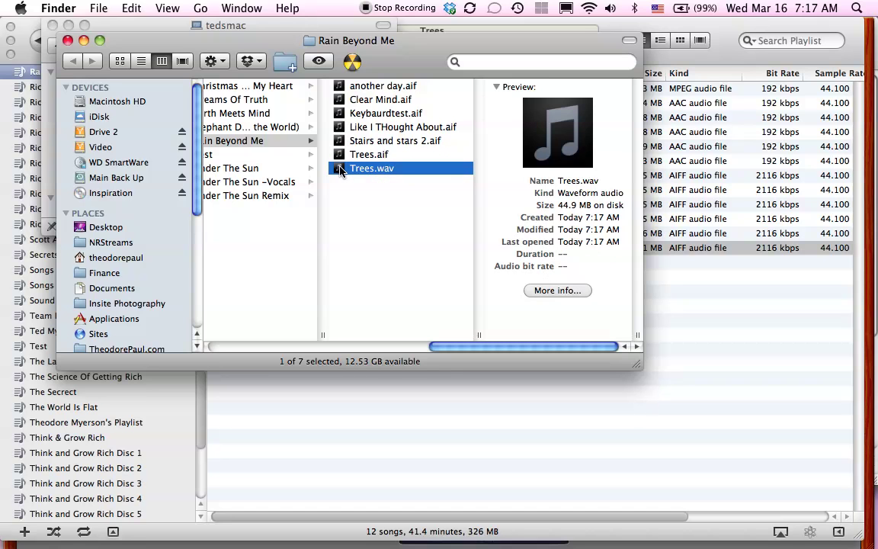
drag(340, 168, 331, 431)
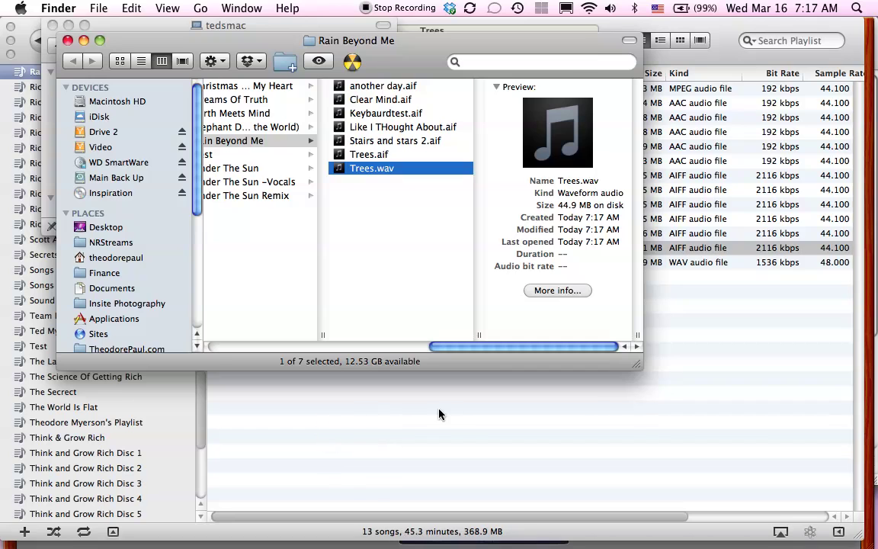
Compare the WAV Trees track (row 13) with the AIFF version (row 12)
click(454, 414)
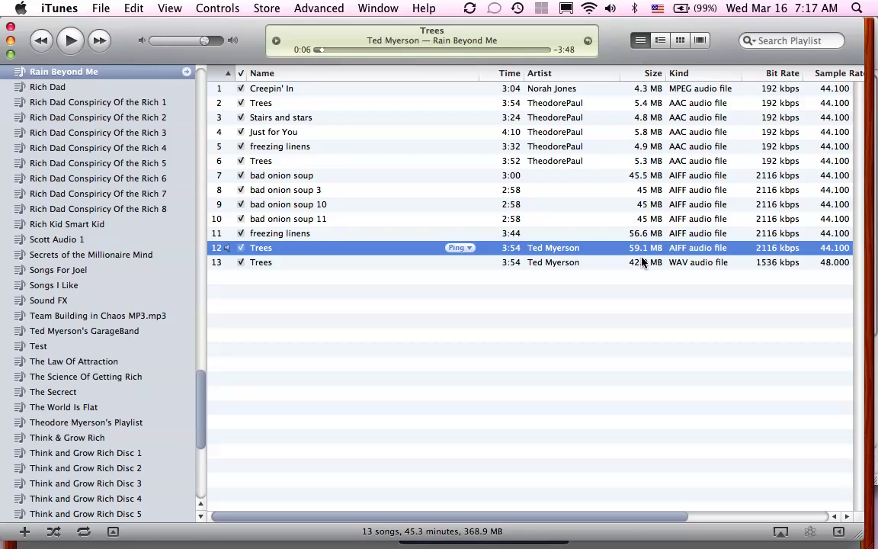
click(686, 264)
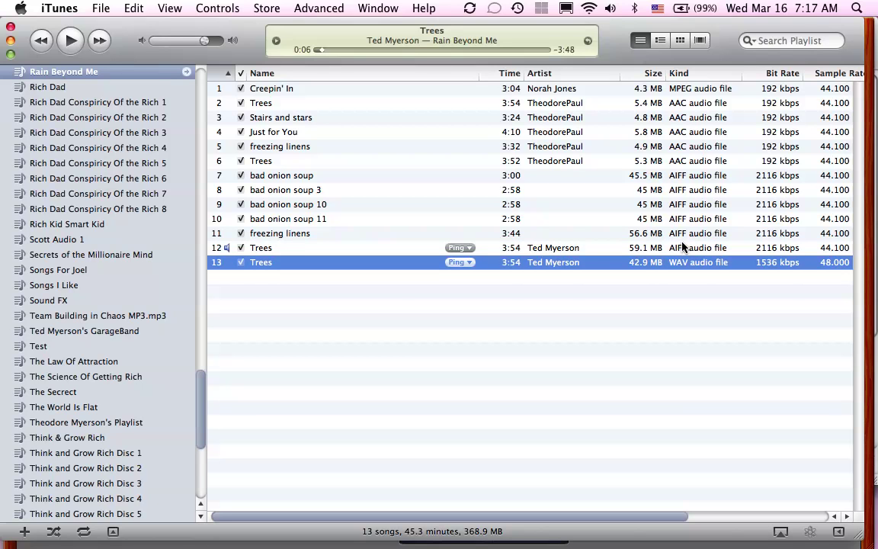
click(683, 251)
click(684, 264)
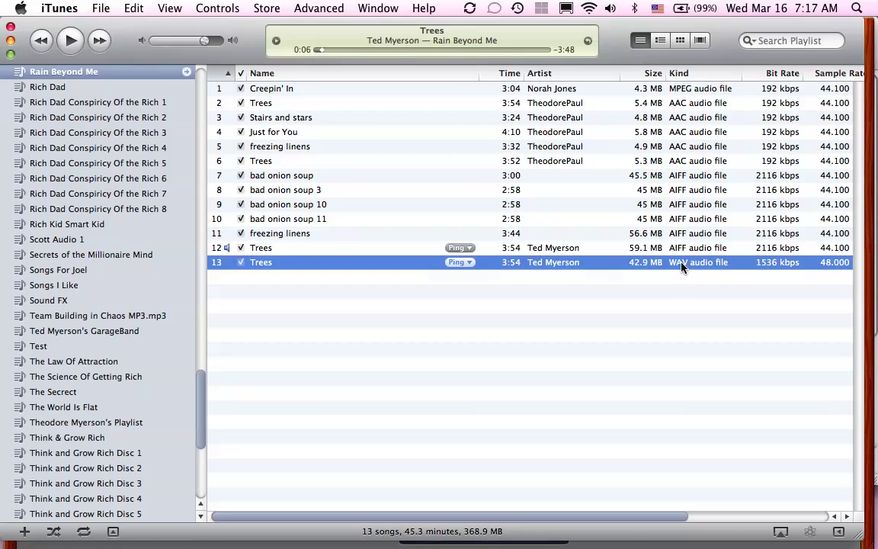